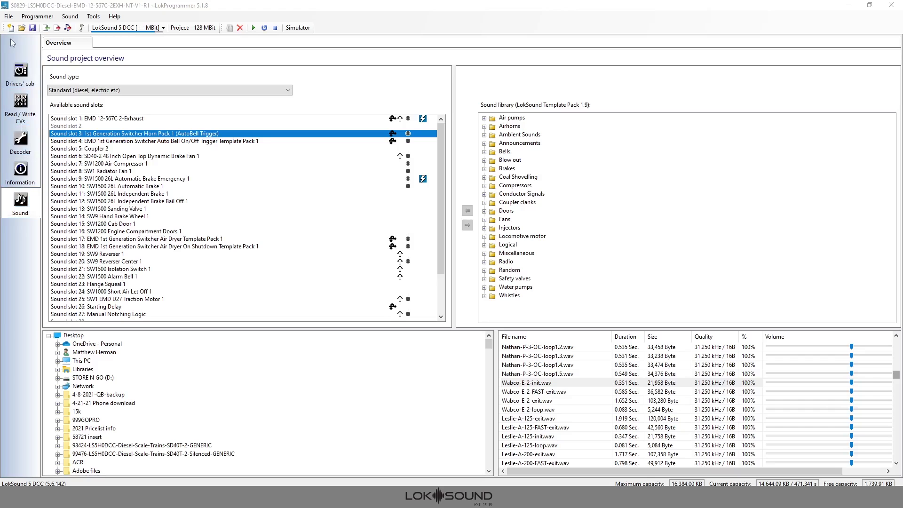
pyautogui.click(21, 78)
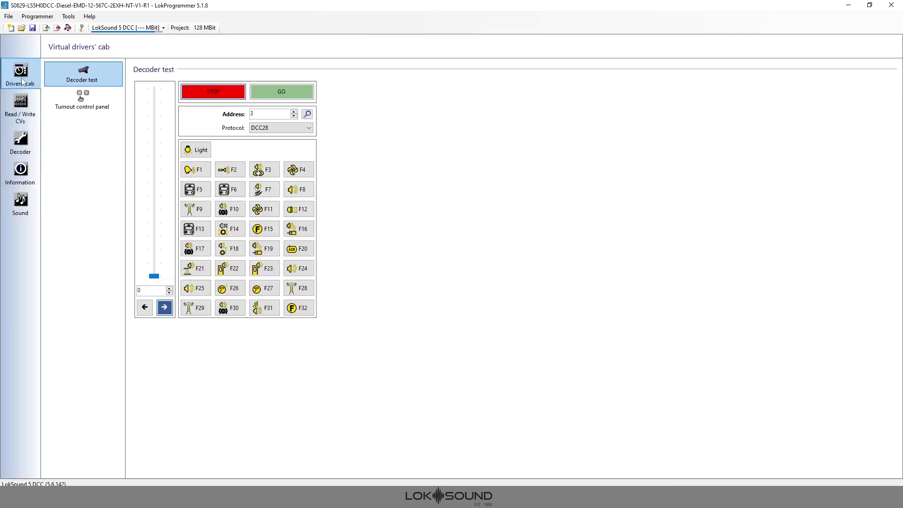
pyautogui.click(29, 200)
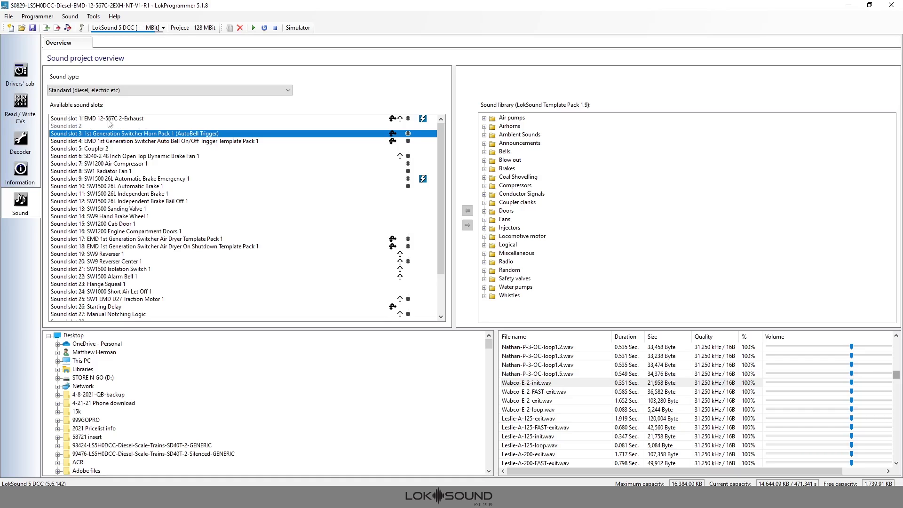
pyautogui.scroll(-3, 114, 143)
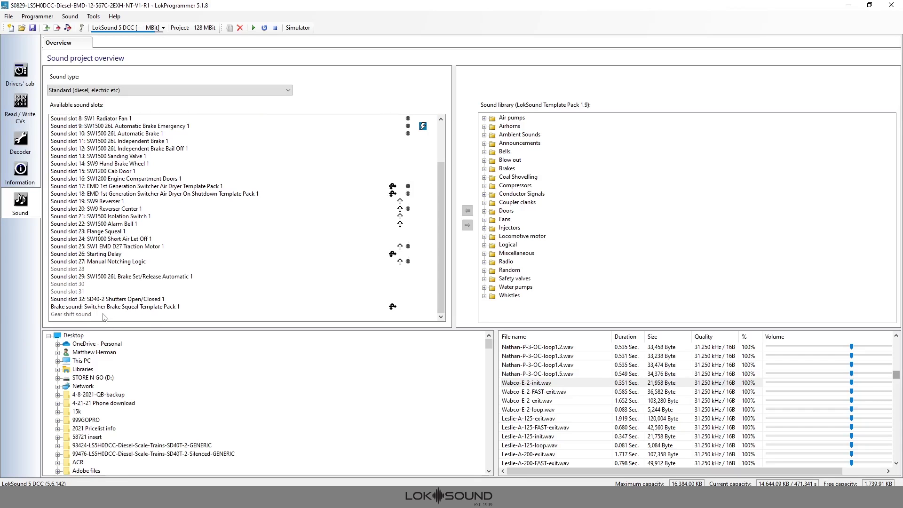
pyautogui.scroll(3, 97, 287)
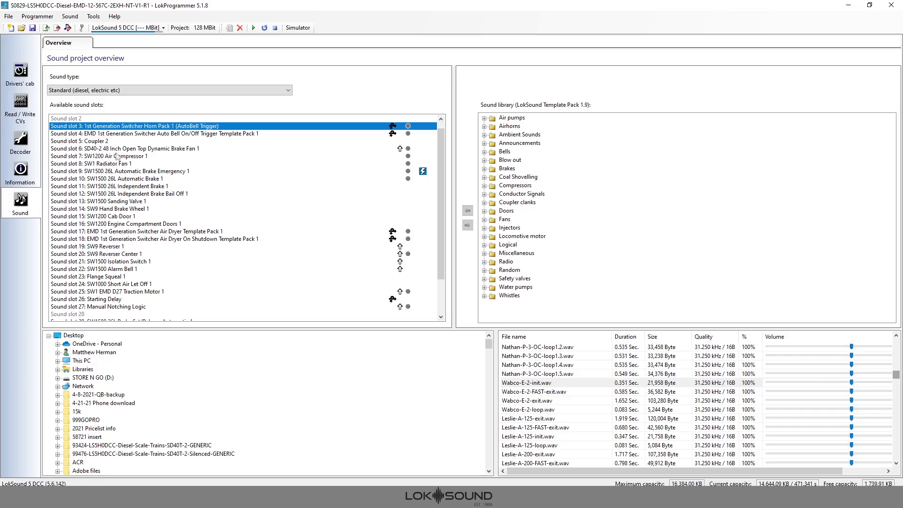
pyautogui.scroll(1, 118, 181)
pyautogui.scroll(1, 117, 180)
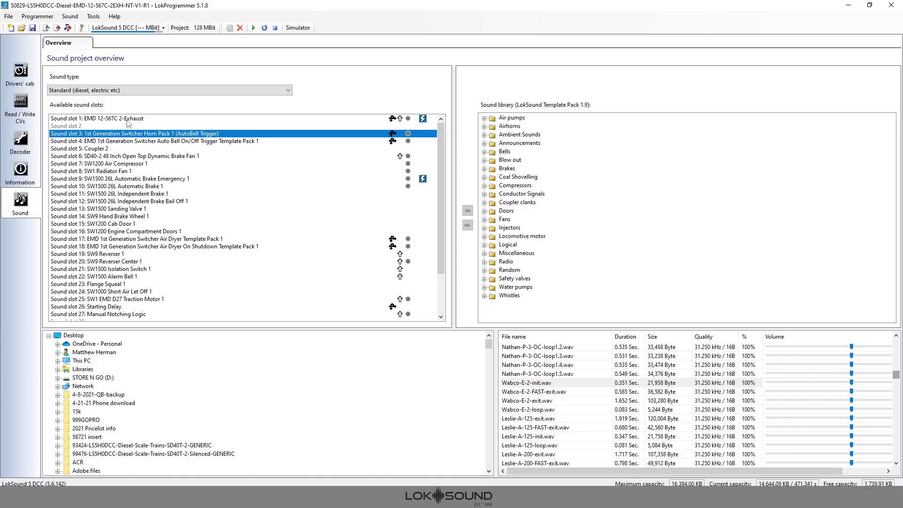
# - Open the EMD 12-567C 2-Exhaust state diagram and browse its notch constants, Idle 0 to Notch 8 136
pyautogui.doubleClick(126, 121)
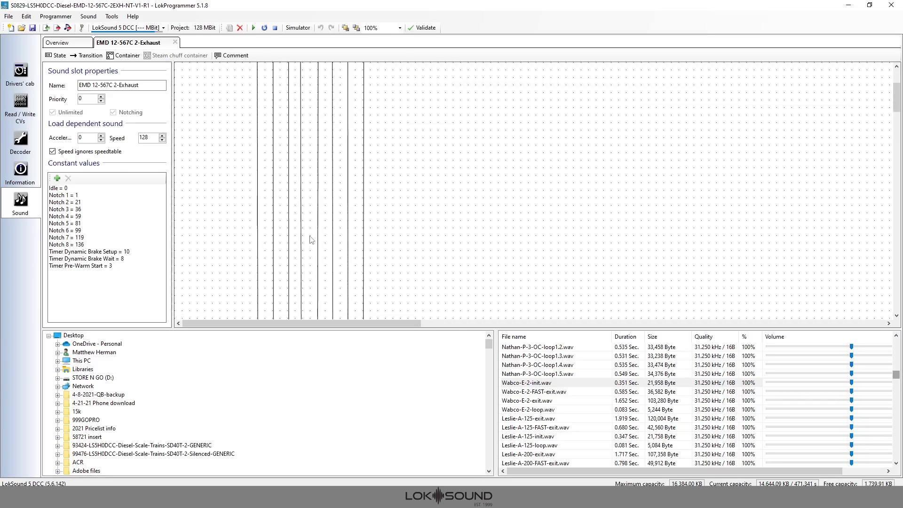
pyautogui.scroll(-1, 310, 240)
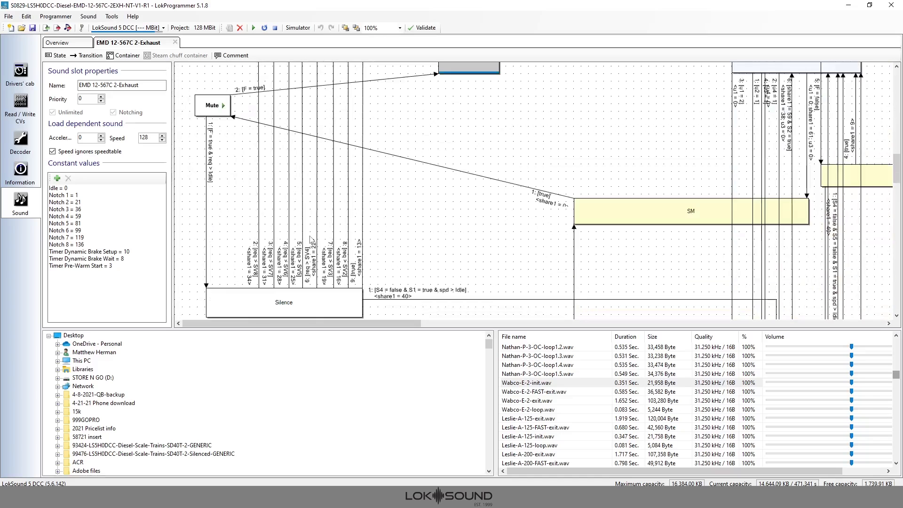
pyautogui.moveTo(278, 322); pyautogui.dragTo(488, 330)
pyautogui.scroll(-4, 520, 214)
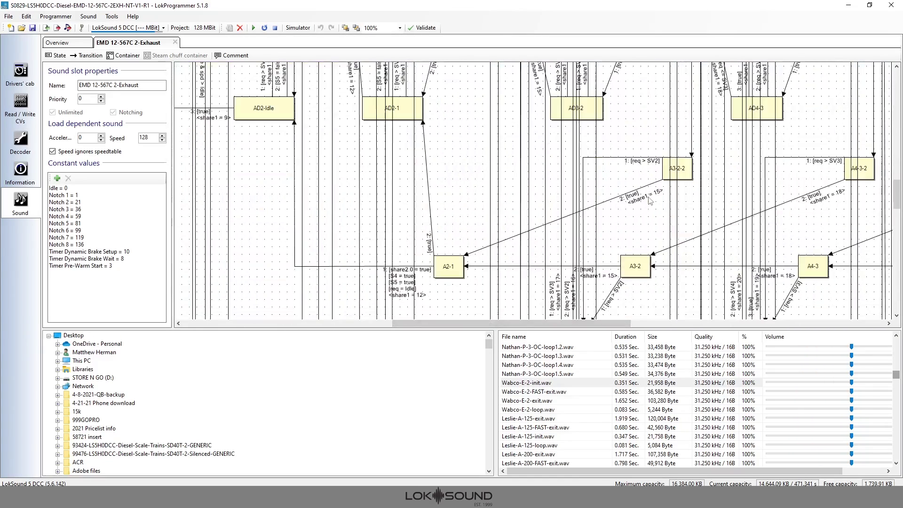
pyautogui.scroll(-6, 520, 215)
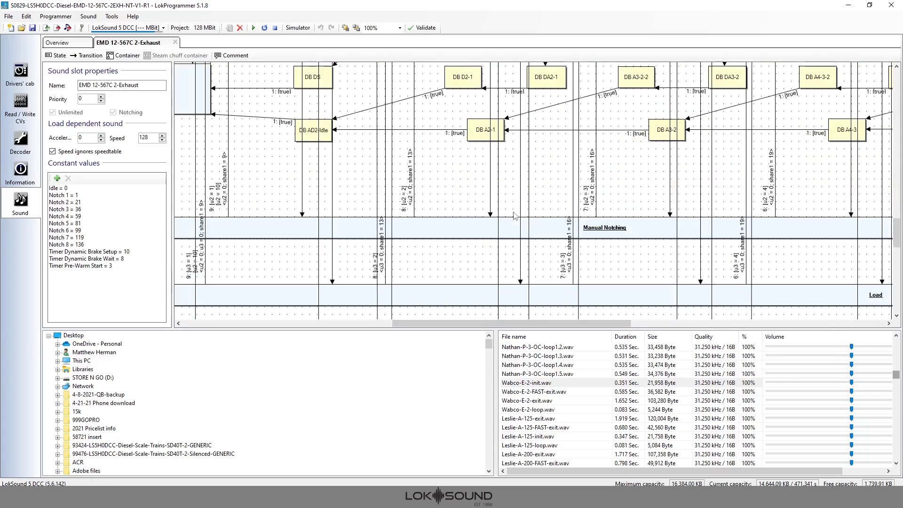
pyautogui.scroll(-5, 514, 215)
pyautogui.moveTo(539, 323); pyautogui.dragTo(474, 324)
pyautogui.scroll(5, 499, 282)
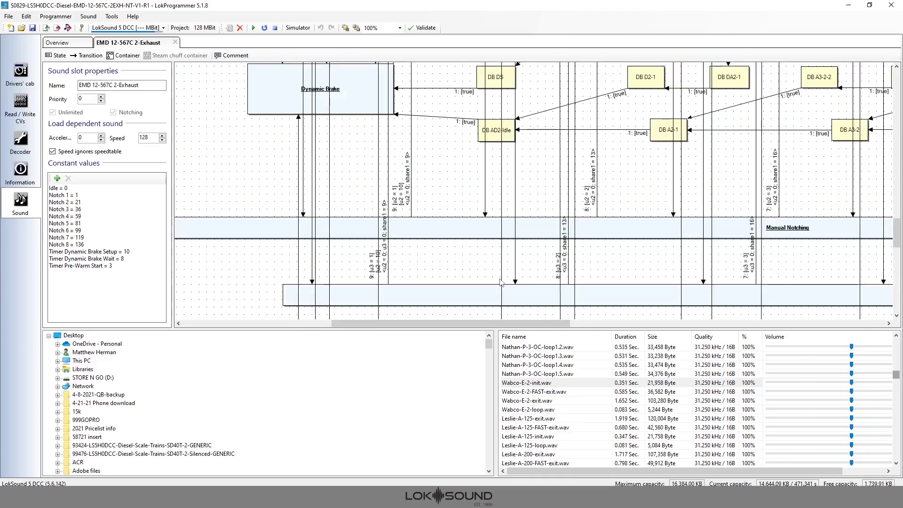
pyautogui.scroll(3, 500, 280)
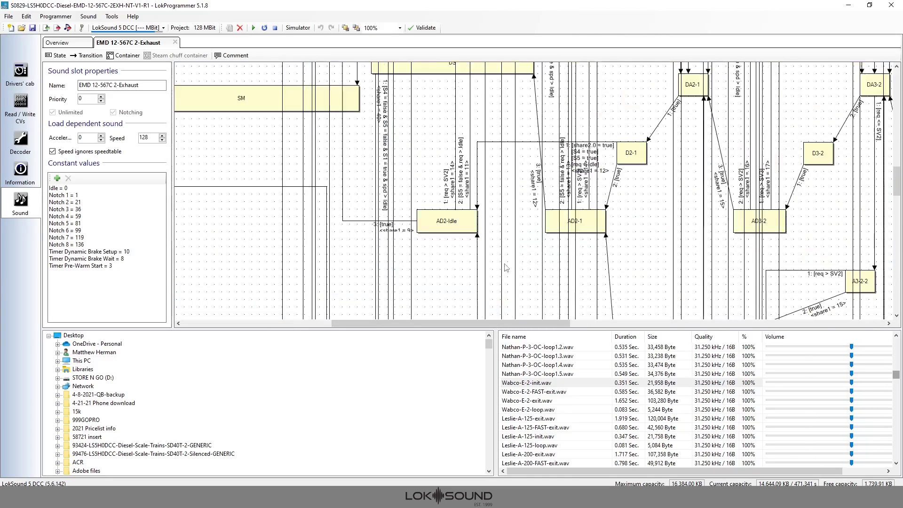
pyautogui.scroll(3, 506, 268)
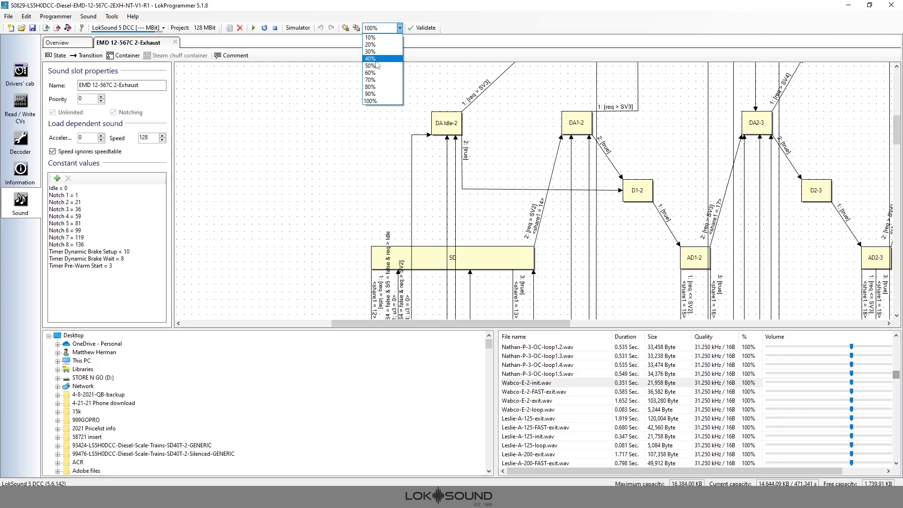
# - Zoom the exhaust diagram to 50% and survey notch states D1–D8, Manual Notching and Load sections
pyautogui.click(375, 66)
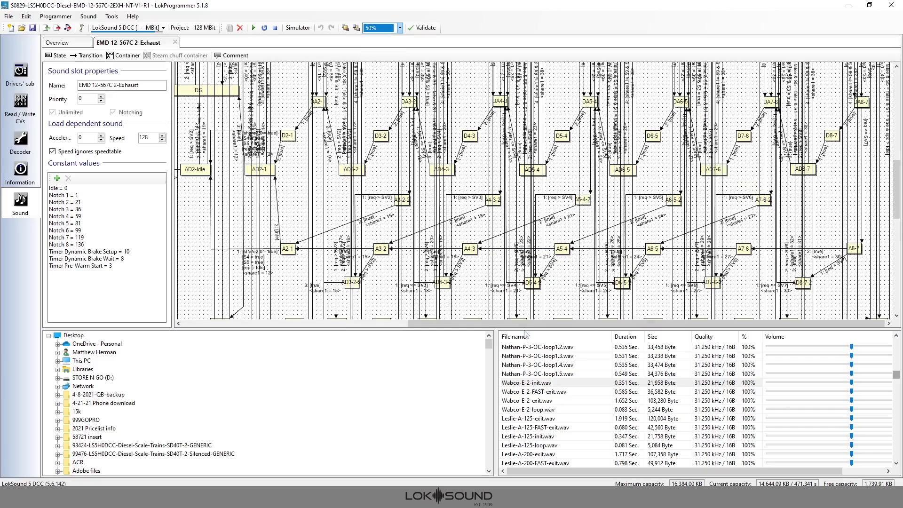
pyautogui.moveTo(530, 327); pyautogui.dragTo(623, 324)
pyautogui.scroll(5, 301, 311)
pyautogui.scroll(-10, 571, 206)
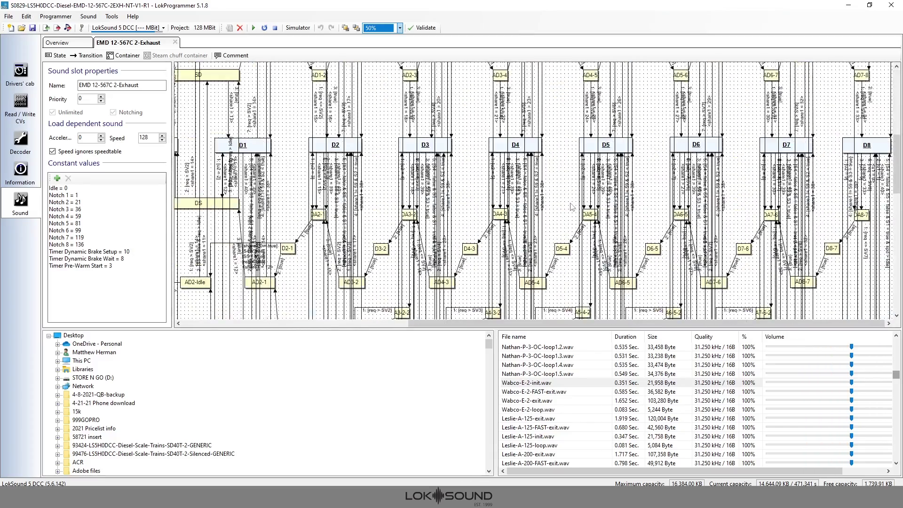
pyautogui.scroll(-12, 572, 206)
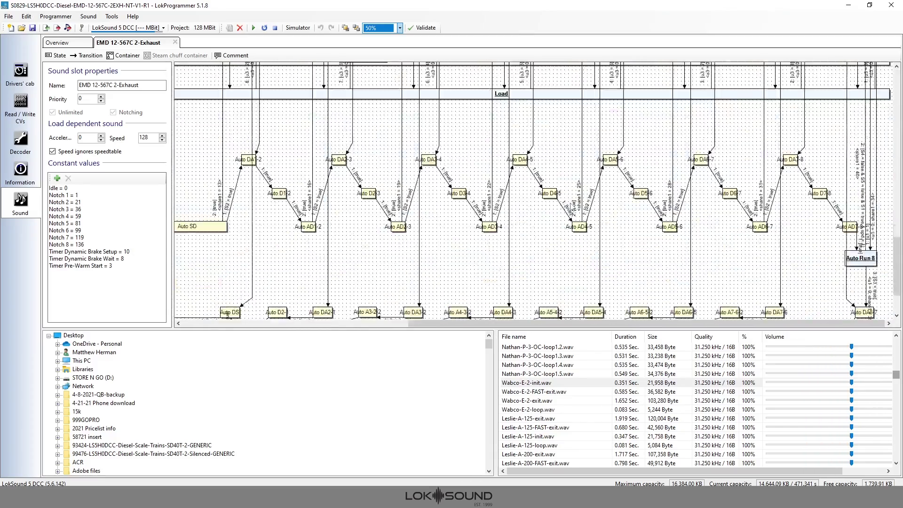
pyautogui.scroll(-1, 572, 208)
pyautogui.scroll(10, 572, 208)
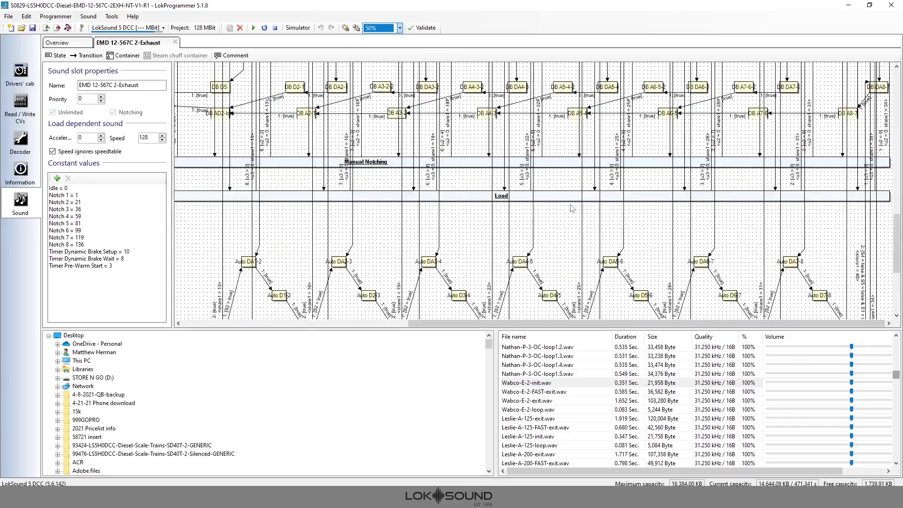
pyautogui.moveTo(570, 324); pyautogui.dragTo(318, 329)
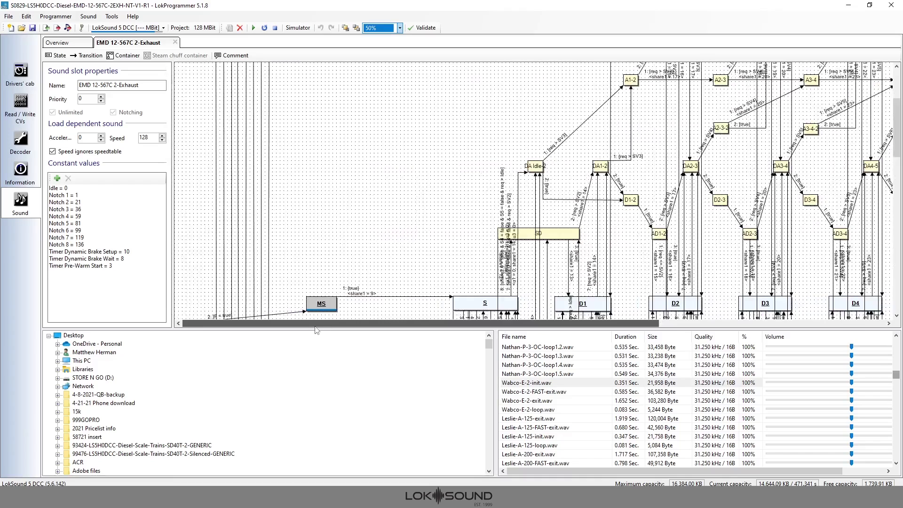
# - Inspect the MS→S transition, the SD state, and state S (sd.WAV, Coast smoke, fan 40, temperature 160)
pyautogui.click(398, 297)
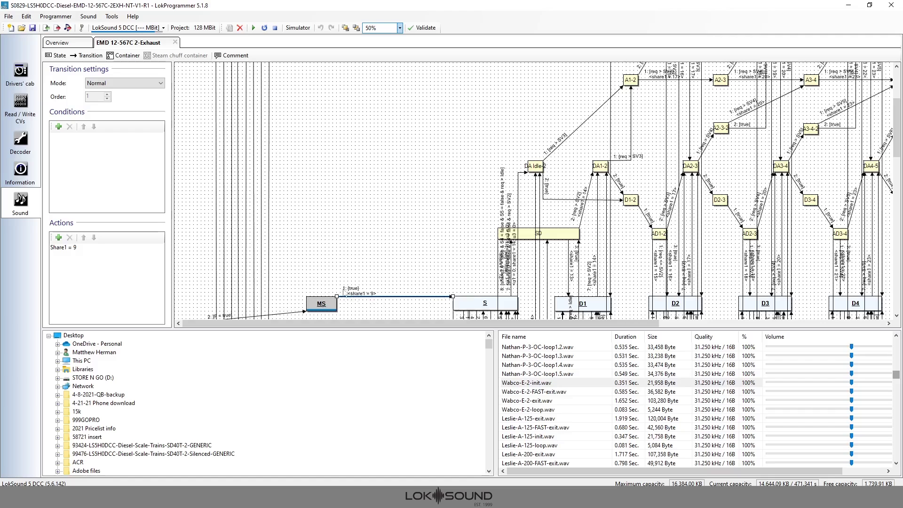
pyautogui.click(561, 233)
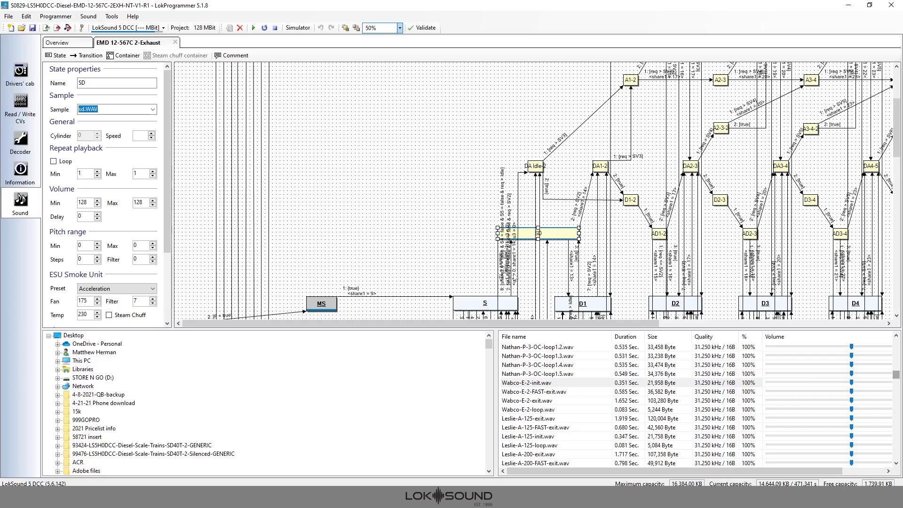
pyautogui.click(484, 306)
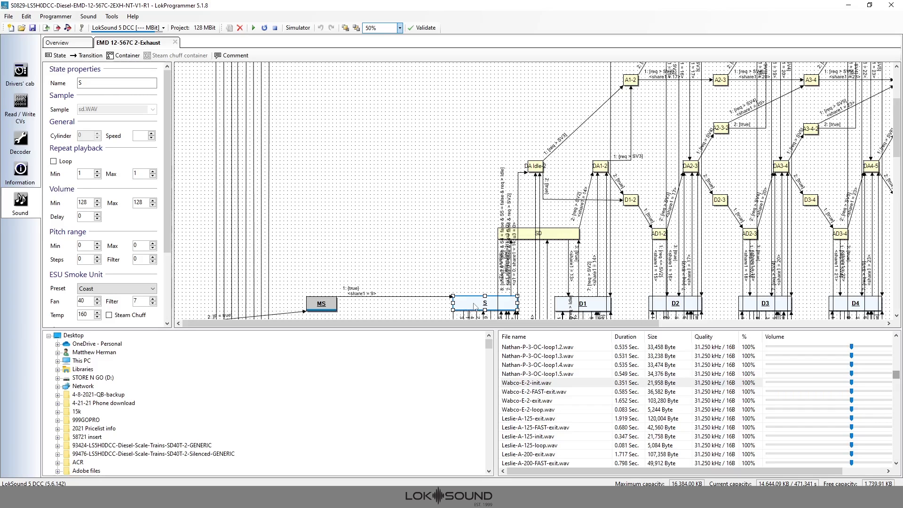
pyautogui.doubleClick(475, 306)
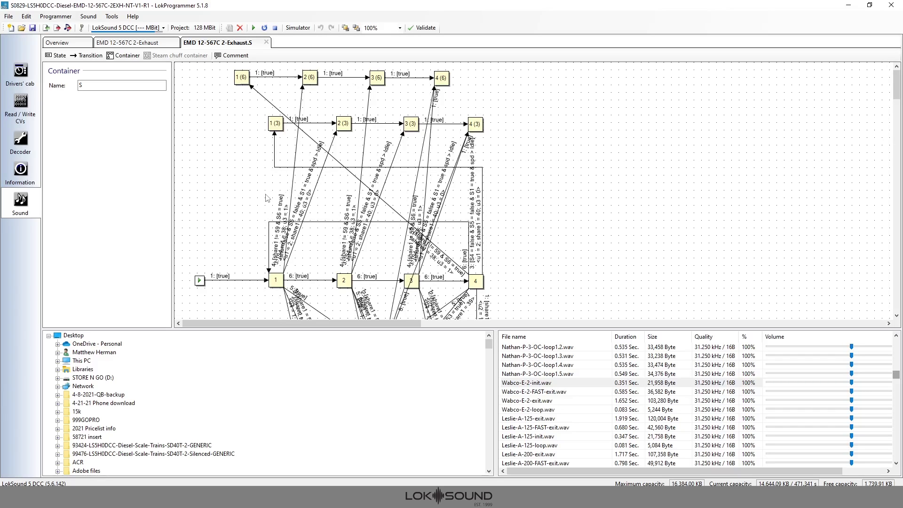
pyautogui.scroll(-5, 220, 192)
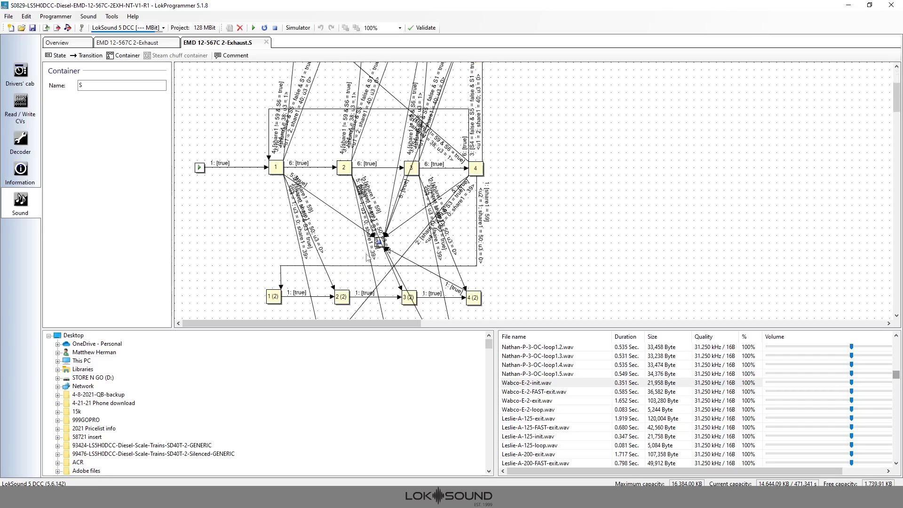
pyautogui.click(266, 42)
pyautogui.click(443, 205)
pyautogui.scroll(-5, 444, 207)
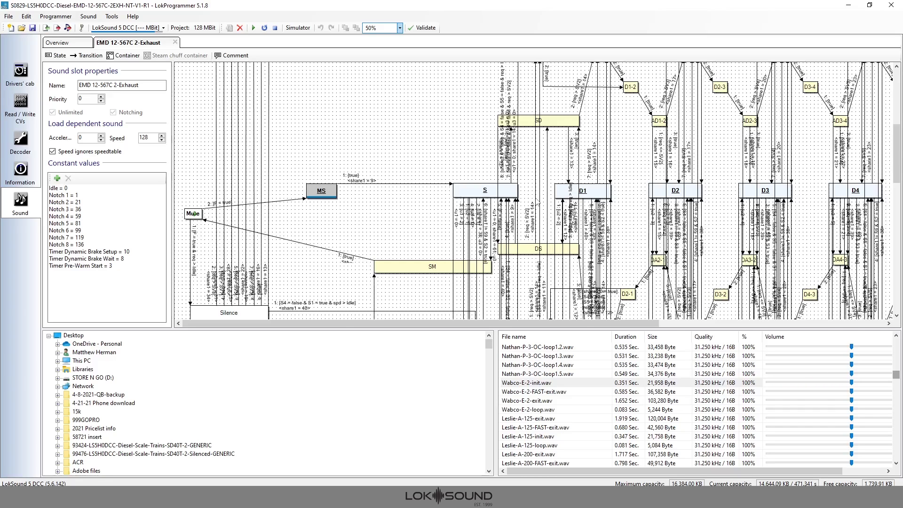
pyautogui.scroll(2, 537, 201)
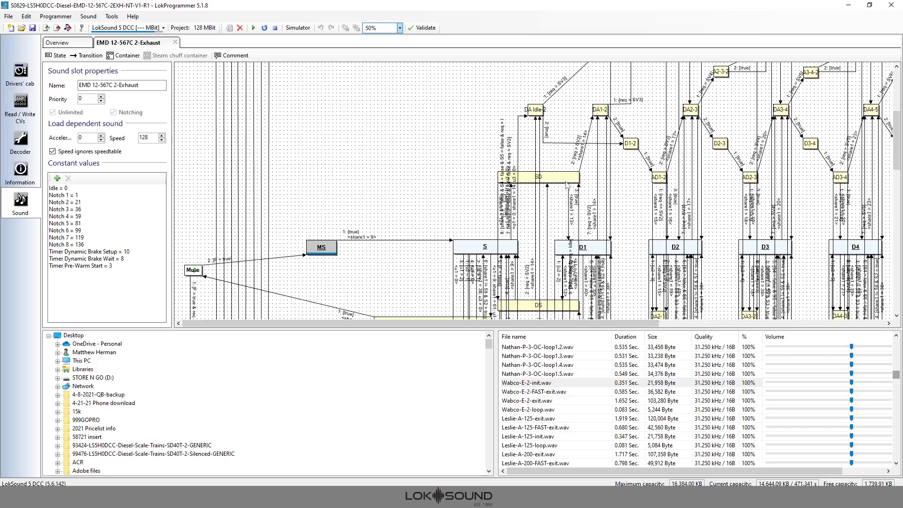
pyautogui.scroll(1, 589, 178)
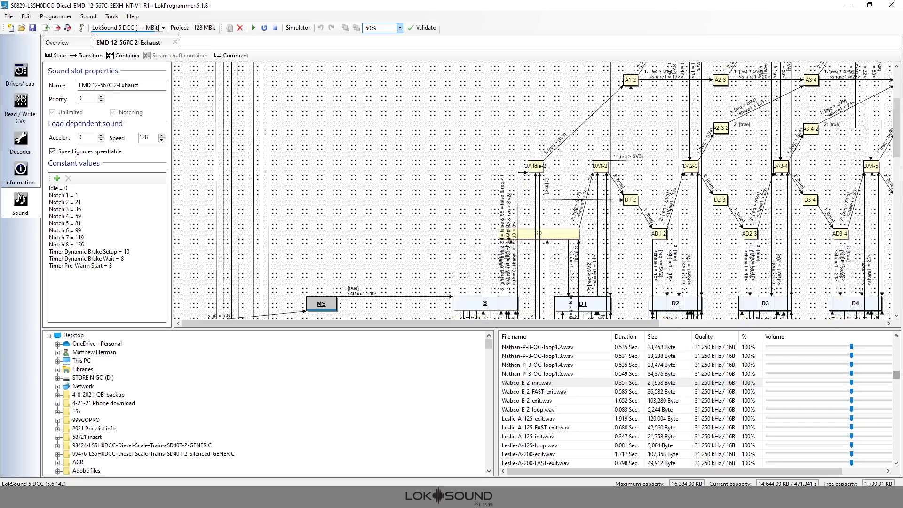
pyautogui.scroll(1, 588, 175)
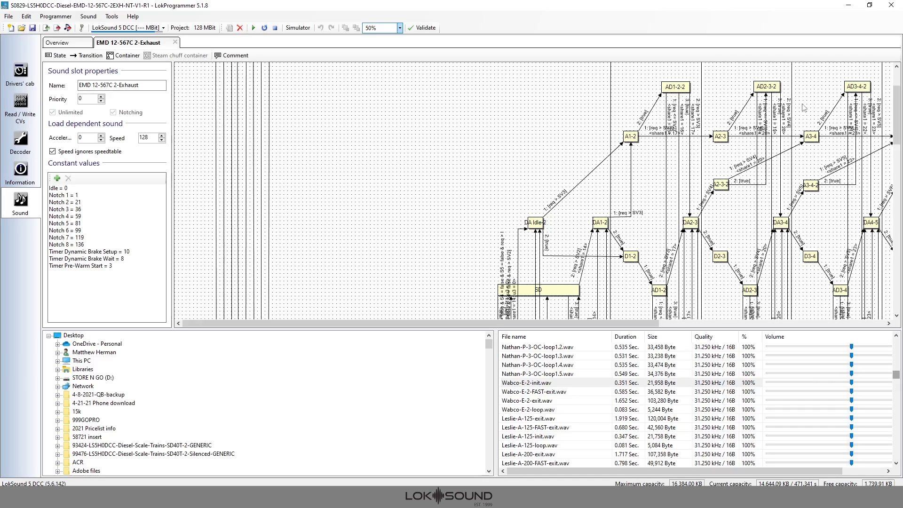
pyautogui.scroll(-1, 608, 257)
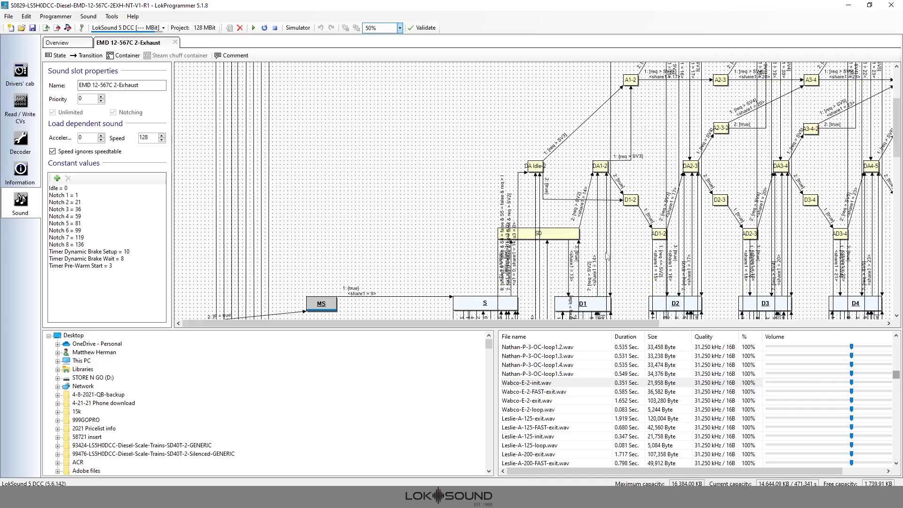
pyautogui.scroll(-1, 596, 264)
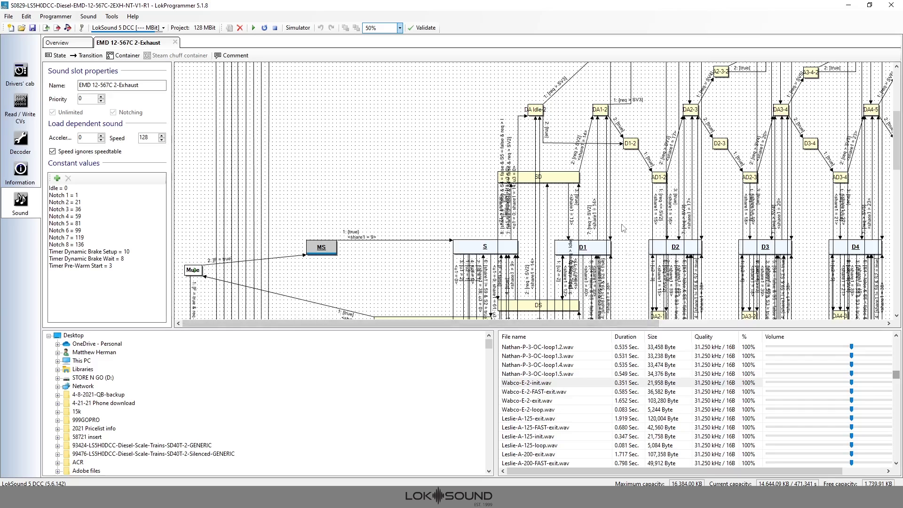
pyautogui.scroll(1, 623, 229)
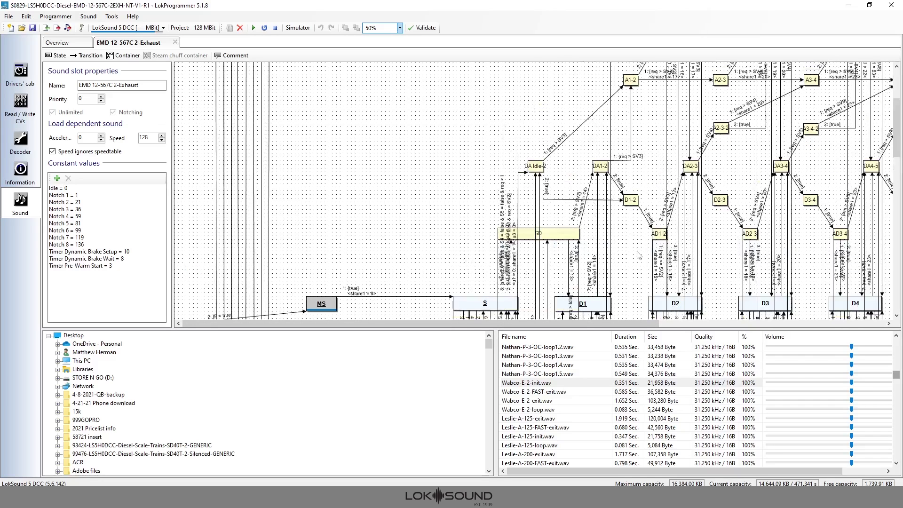
pyautogui.scroll(1, 638, 255)
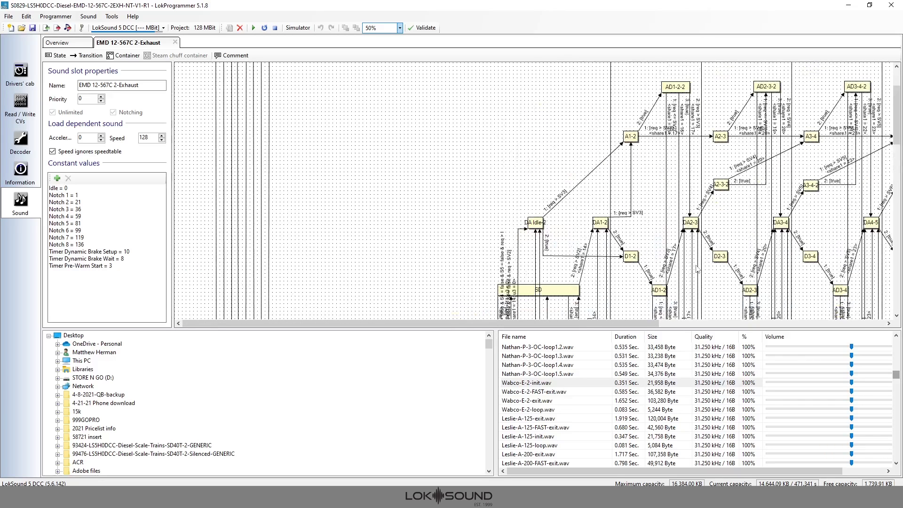
pyautogui.hscroll(3, 502, 227)
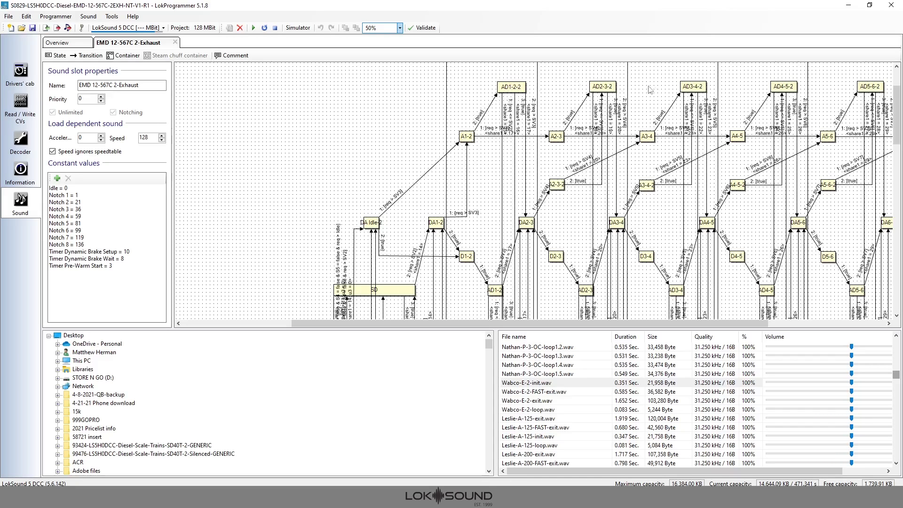
pyautogui.scroll(-3, 506, 261)
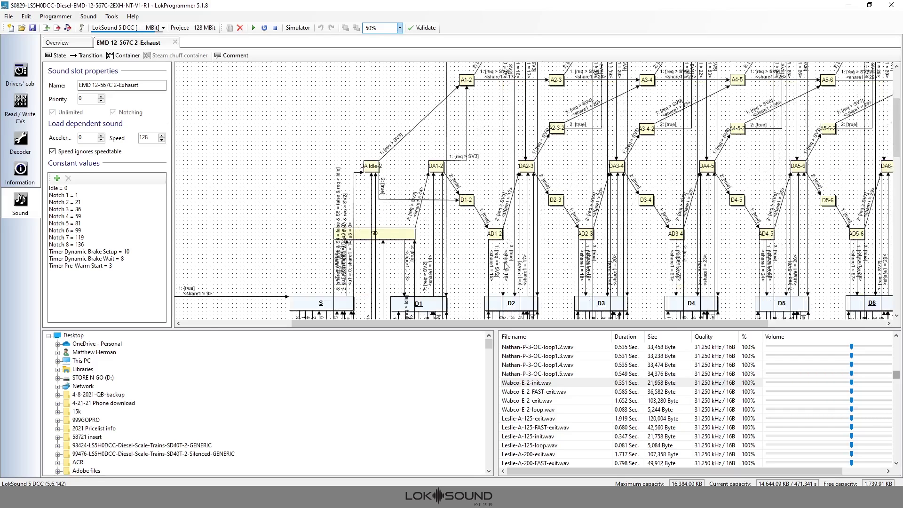
pyautogui.scroll(-5, 512, 249)
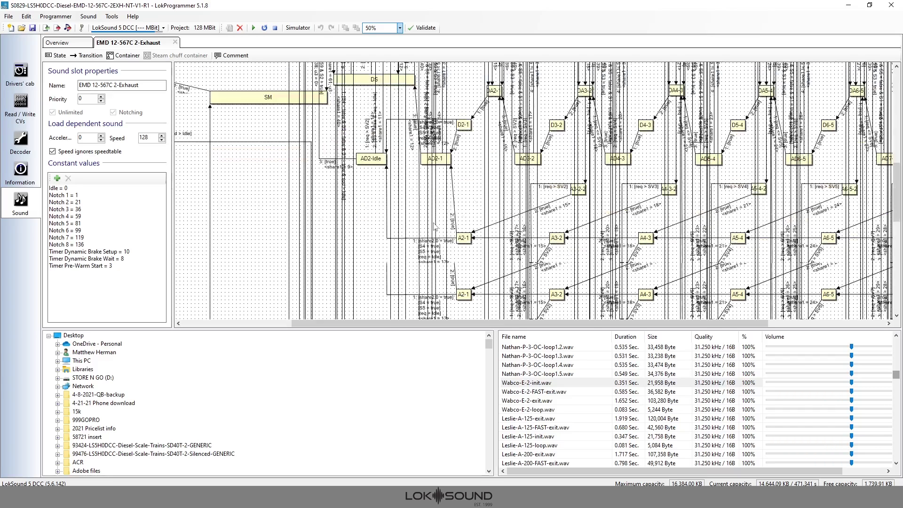
pyautogui.scroll(-3, 433, 221)
pyautogui.scroll(3, 318, 169)
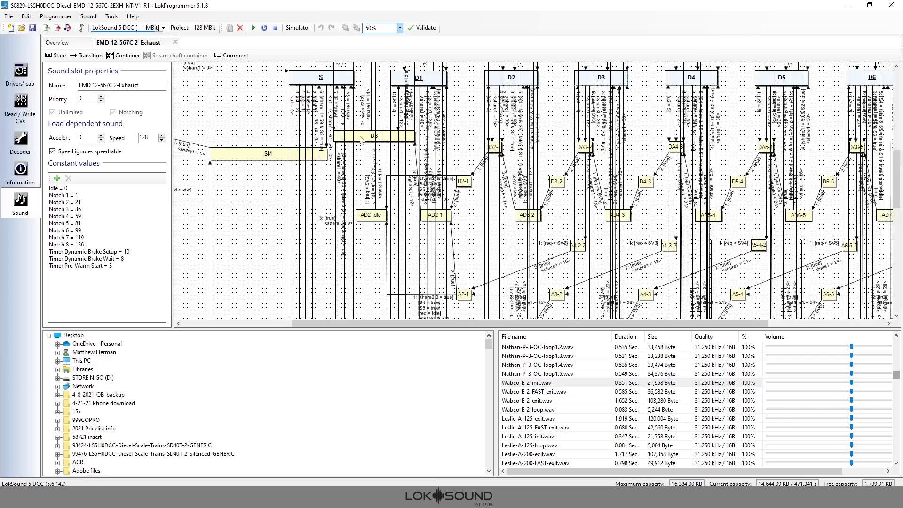
pyautogui.scroll(-2, 312, 152)
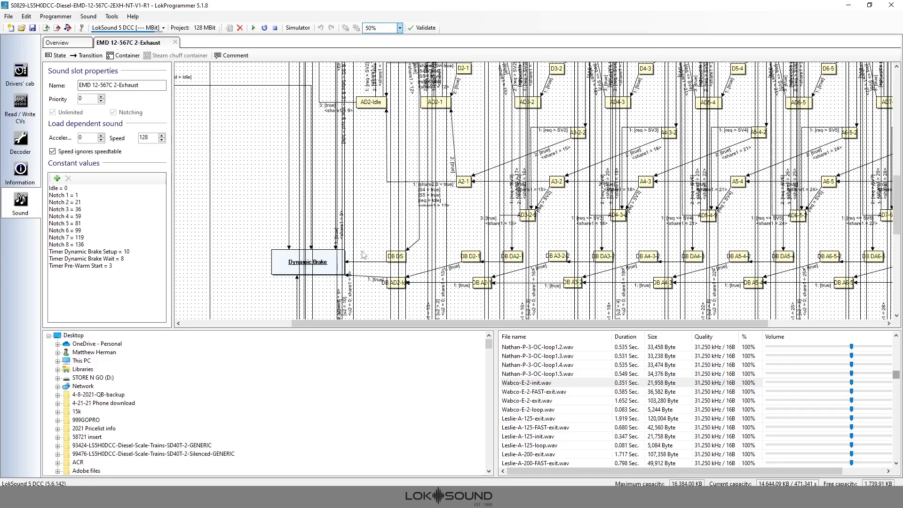
pyautogui.scroll(3, 356, 253)
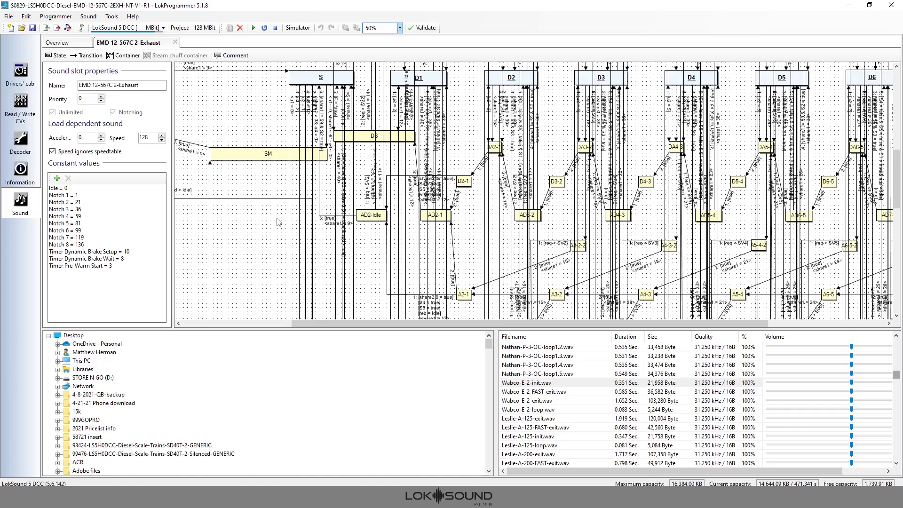
pyautogui.scroll(-4, 349, 229)
pyautogui.scroll(-3, 348, 229)
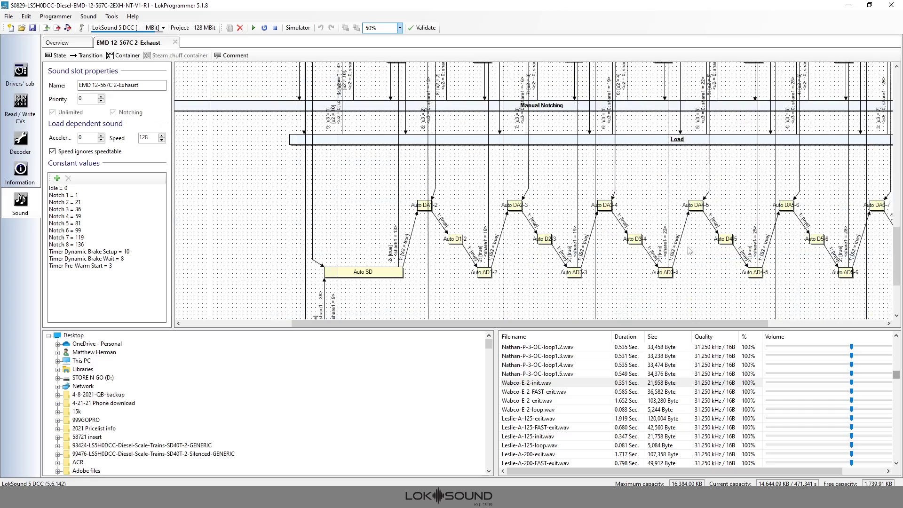
# - Return to the top-left of the exhaust diagram and select the MS container state
pyautogui.scroll(-1, 451, 237)
pyautogui.scroll(-1, 451, 237)
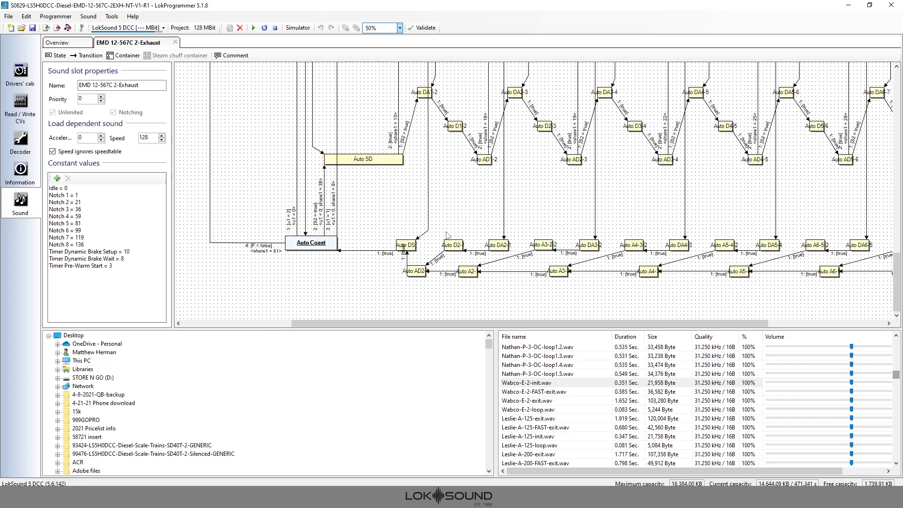
pyautogui.scroll(6, 244, 194)
pyautogui.moveTo(428, 323); pyautogui.dragTo(326, 325)
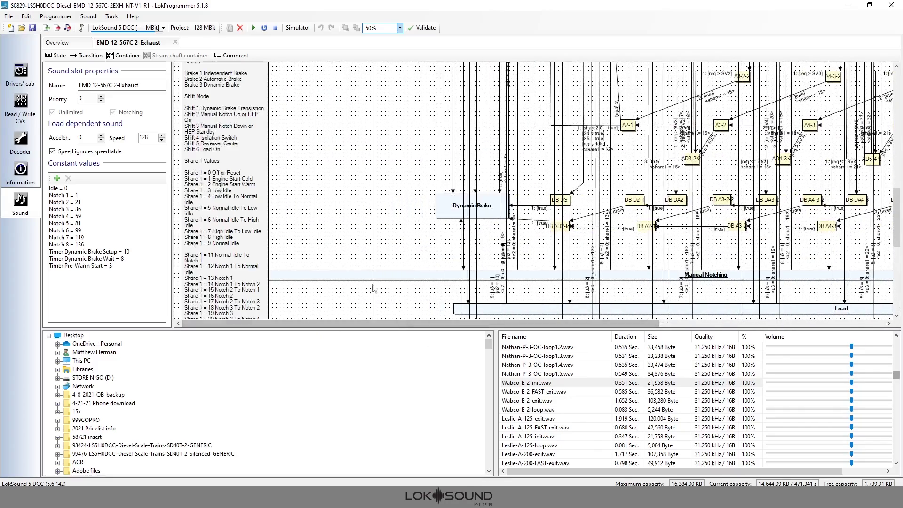
pyautogui.scroll(5, 376, 271)
pyautogui.scroll(2, 376, 272)
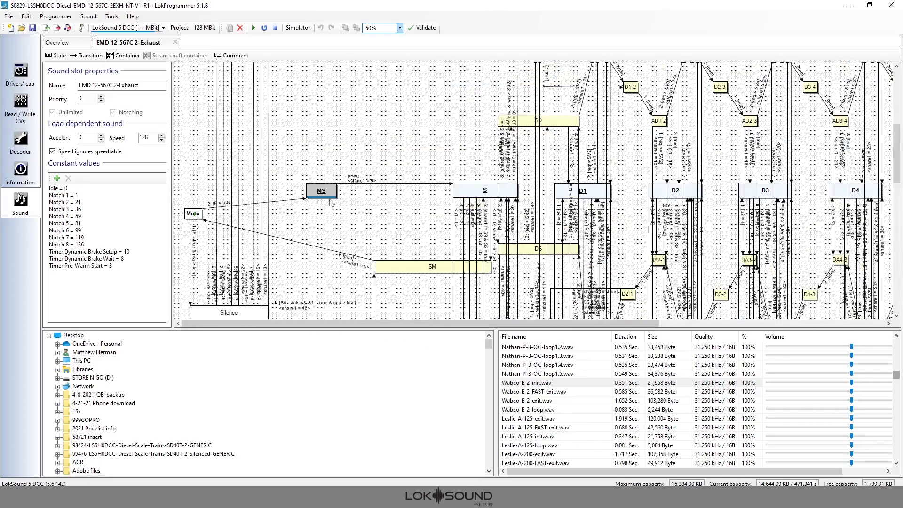
pyautogui.click(333, 197)
# - Open the MS container and select MS Cold Start, which plays ms-start.WAV at volume 128, unlooped
pyautogui.doubleClick(334, 197)
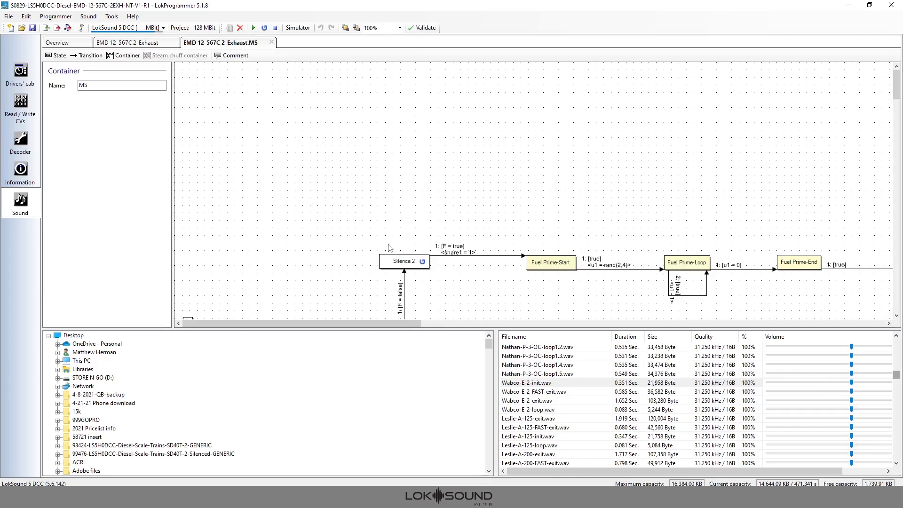
pyautogui.scroll(-3, 426, 233)
pyautogui.moveTo(375, 324); pyautogui.dragTo(539, 324)
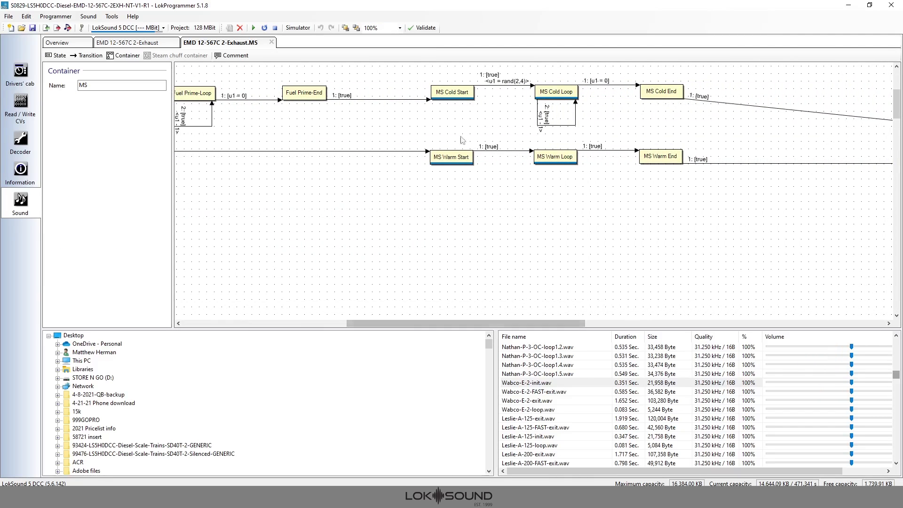
pyautogui.click(459, 94)
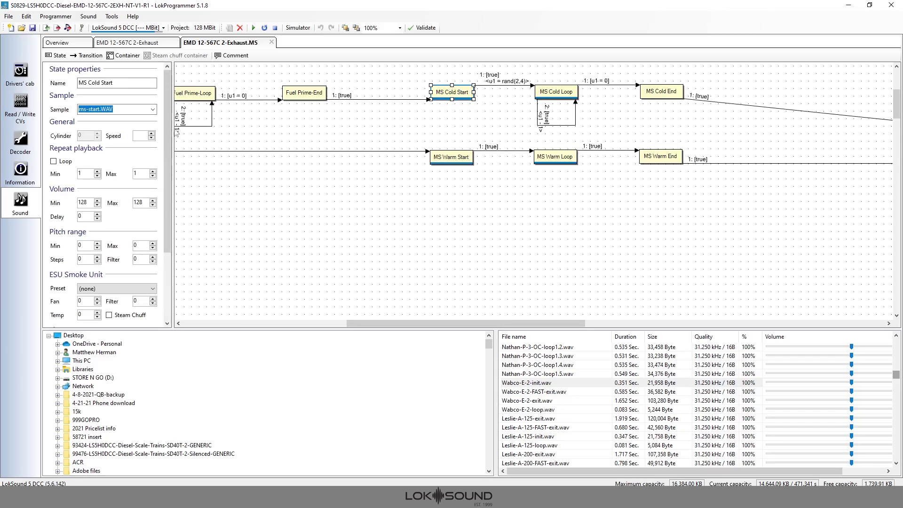
pyautogui.scroll(-3, 159, 183)
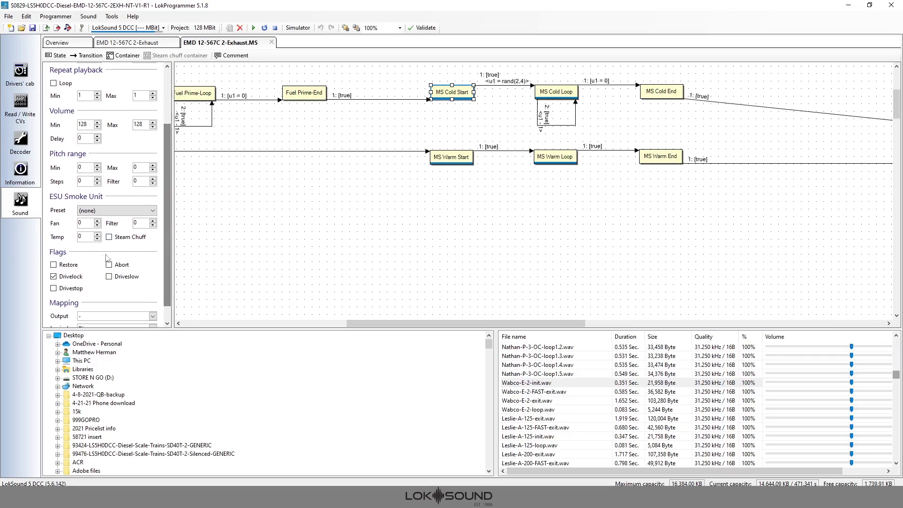
pyautogui.moveTo(164, 232); pyautogui.dragTo(165, 251)
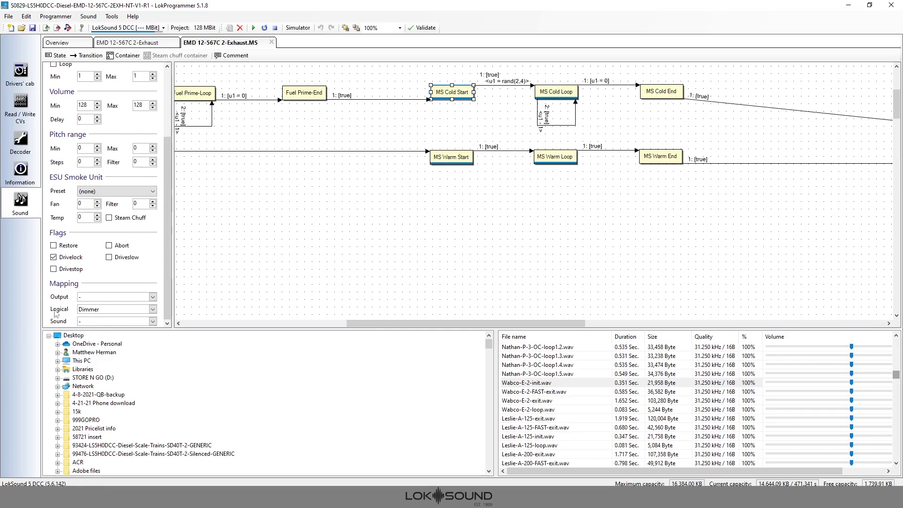
pyautogui.moveTo(371, 323); pyautogui.dragTo(331, 325)
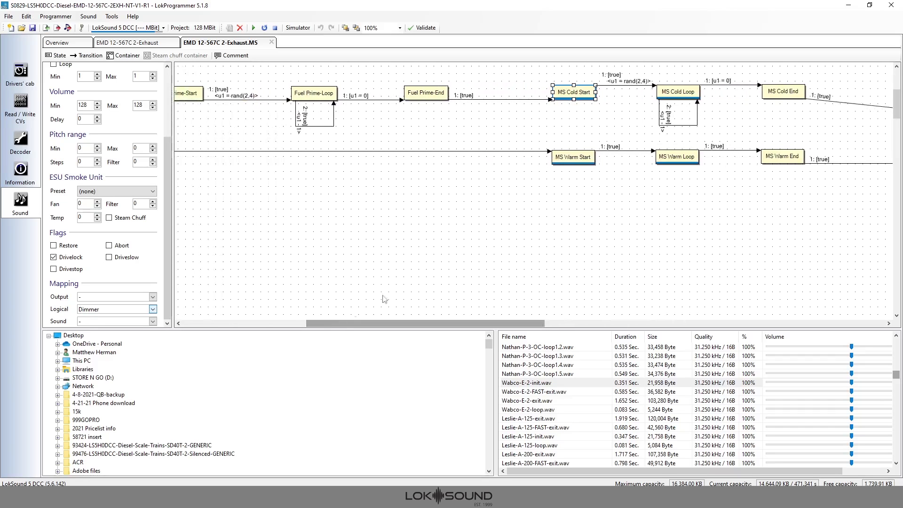
pyautogui.scroll(2, 487, 249)
pyautogui.moveTo(463, 324)
pyautogui.mouseDown()
pyautogui.moveTo(347, 319)
pyautogui.moveTo(570, 314)
pyautogui.moveTo(468, 312)
pyautogui.mouseUp()
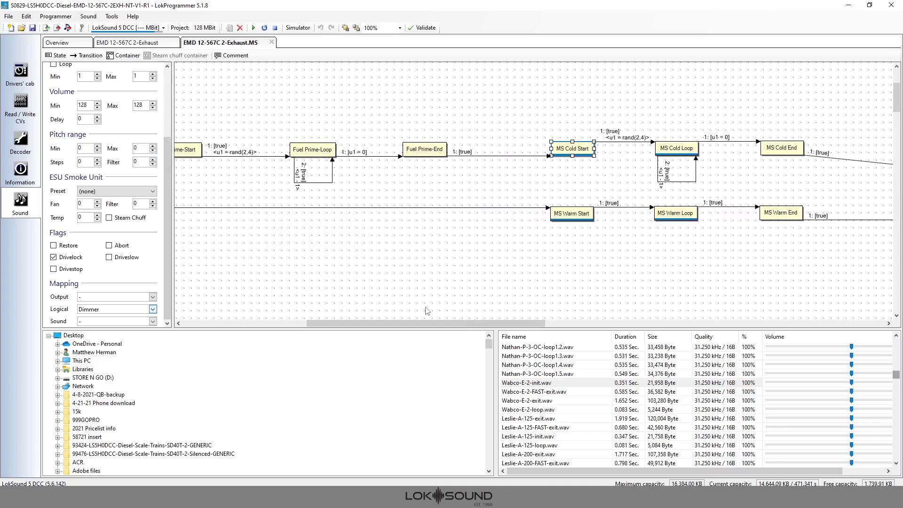
pyautogui.moveTo(428, 320); pyautogui.dragTo(490, 320)
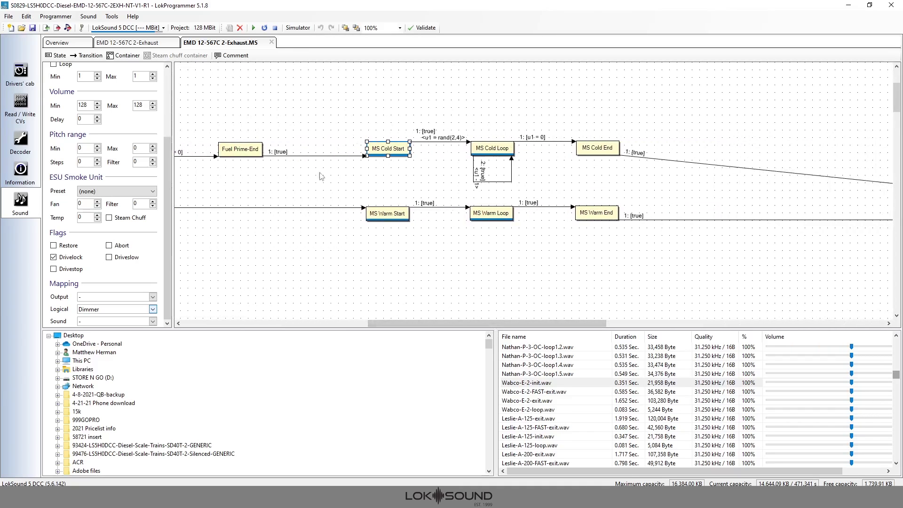